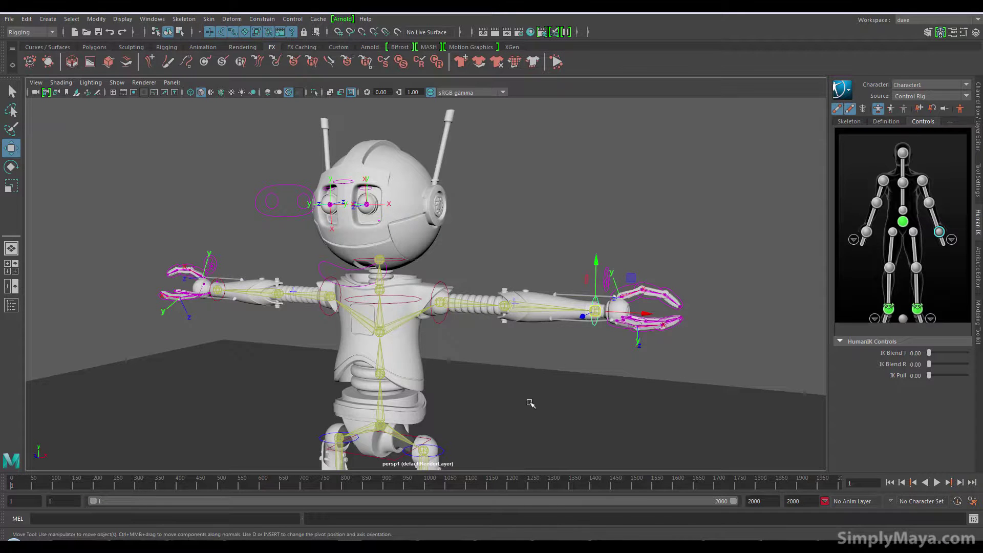
Nudge the HumanIK left wrist effector slightly so the left claw sits lower.
{"action": "mouse_move", "coordinate": [597, 314]}
{"action": "left_mouse_down"}
{"action": "mouse_move", "coordinate": [587, 361]}
{"action": "mouse_move", "coordinate": [567, 321]}
{"action": "mouse_move", "coordinate": [592, 324]}
{"action": "left_mouse_up"}
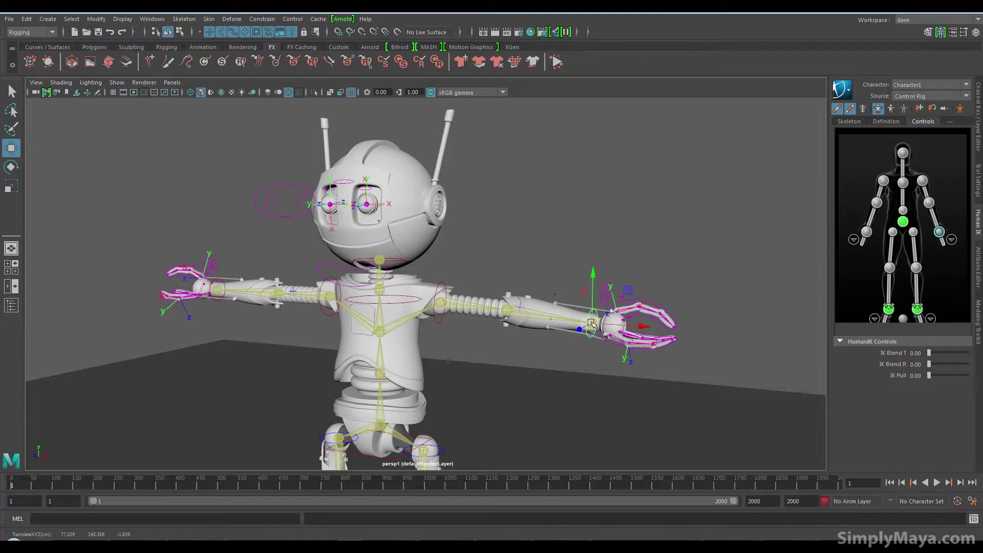
Pull the left wrist effector down toward the hip and zoom in on the left claw.
{"action": "mouse_move", "coordinate": [593, 324]}
{"action": "left_mouse_down"}
{"action": "mouse_move", "coordinate": [494, 406]}
{"action": "mouse_move", "coordinate": [315, 425]}
{"action": "mouse_move", "coordinate": [621, 324]}
{"action": "left_mouse_up"}
{"action": "right_click_drag", "start_coordinate": [581, 324], "coordinate": [645, 357], "text": "alt"}
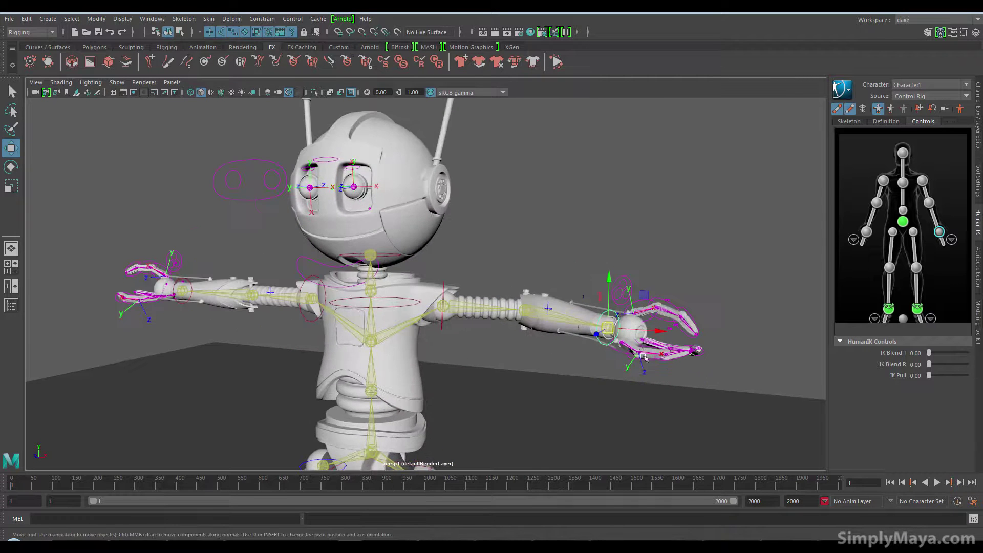
{"action": "right_click_drag", "start_coordinate": [589, 386], "coordinate": [652, 371], "text": "alt"}
{"action": "middle_click_drag", "start_coordinate": [652, 371], "coordinate": [500, 428], "text": "alt"}
{"action": "right_click_drag", "start_coordinate": [500, 428], "coordinate": [591, 349], "text": "alt"}
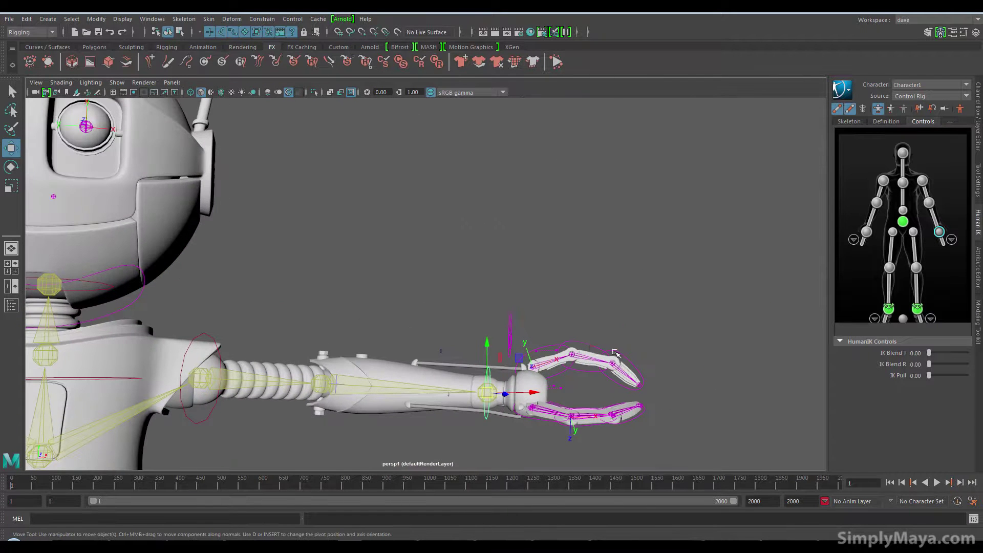
Rotate a claw finger toward the palm, then list the fingers control's attributes in the Channel Box.
{"action": "left_click", "coordinate": [614, 351]}
{"action": "key", "text": "e"}
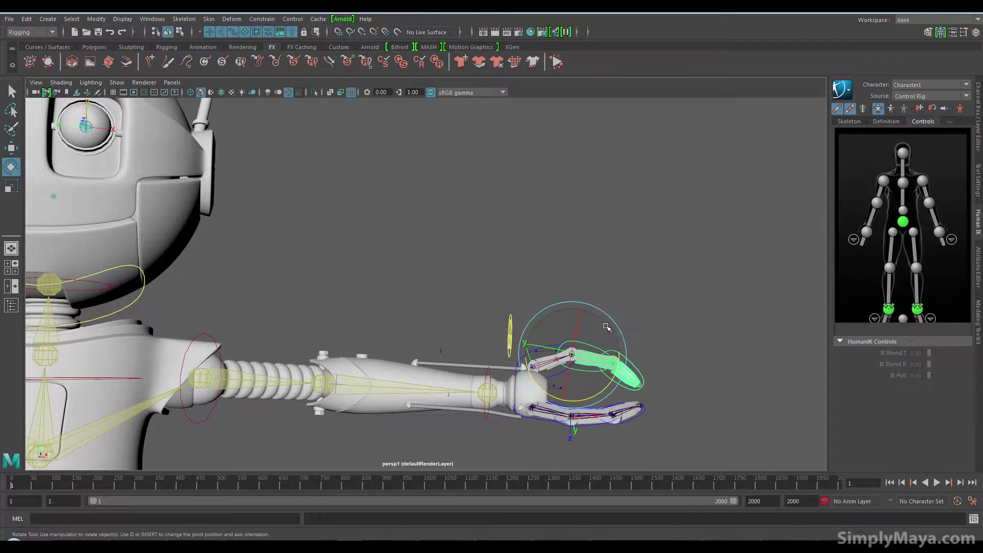
{"action": "mouse_move", "coordinate": [617, 368]}
{"action": "left_mouse_down"}
{"action": "mouse_move", "coordinate": [601, 399]}
{"action": "mouse_move", "coordinate": [474, 396]}
{"action": "left_mouse_up"}
{"action": "left_click", "coordinate": [442, 347]}
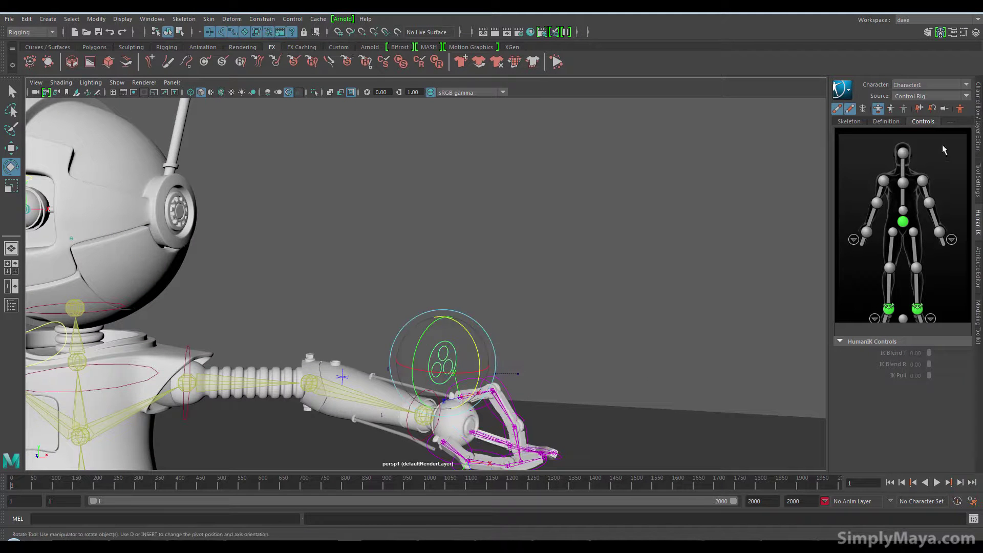
{"action": "left_click", "coordinate": [978, 136]}
Set the left claw's Claw attribute to 11.2 so its fingers curl tightly shut.
{"action": "left_click", "coordinate": [923, 183]}
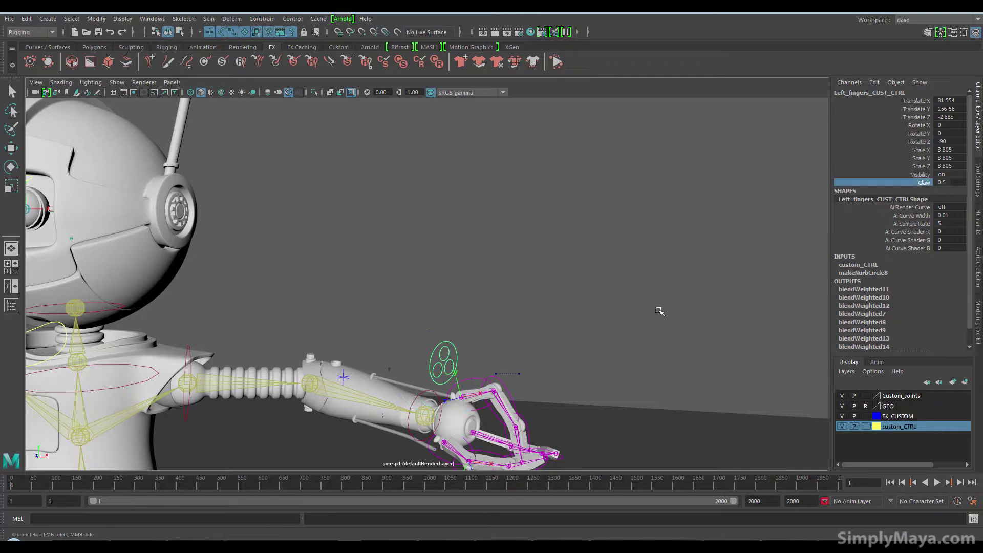
{"action": "left_click_drag", "start_coordinate": [658, 310], "coordinate": [603, 285], "text": "alt"}
{"action": "mouse_move", "coordinate": [603, 284]}
{"action": "middle_mouse_down"}
{"action": "mouse_move", "coordinate": [516, 299]}
{"action": "mouse_move", "coordinate": [641, 332]}
{"action": "mouse_move", "coordinate": [586, 341]}
{"action": "mouse_move", "coordinate": [680, 341]}
{"action": "middle_mouse_up"}
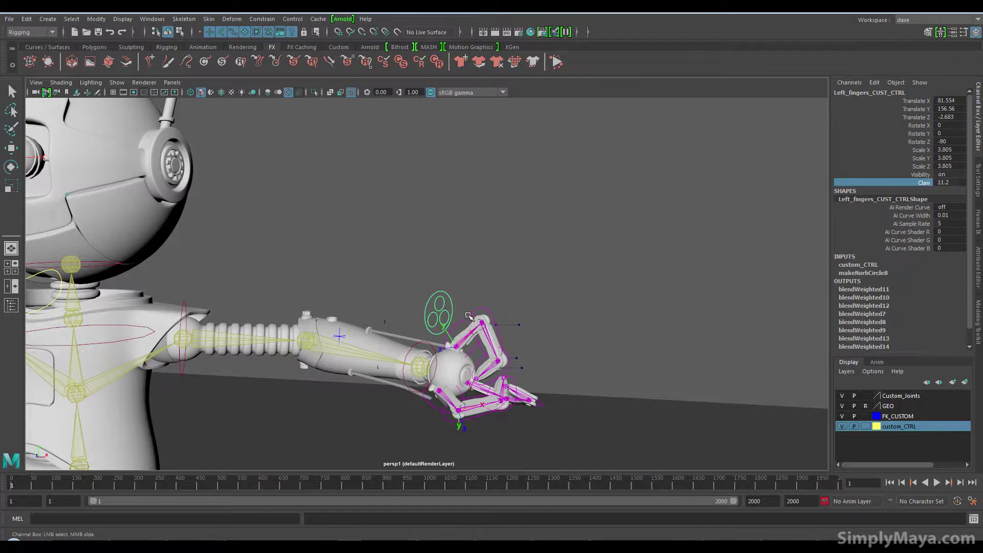
{"action": "scroll", "coordinate": [403, 371], "scroll_direction": "down", "scroll_amount": 3}
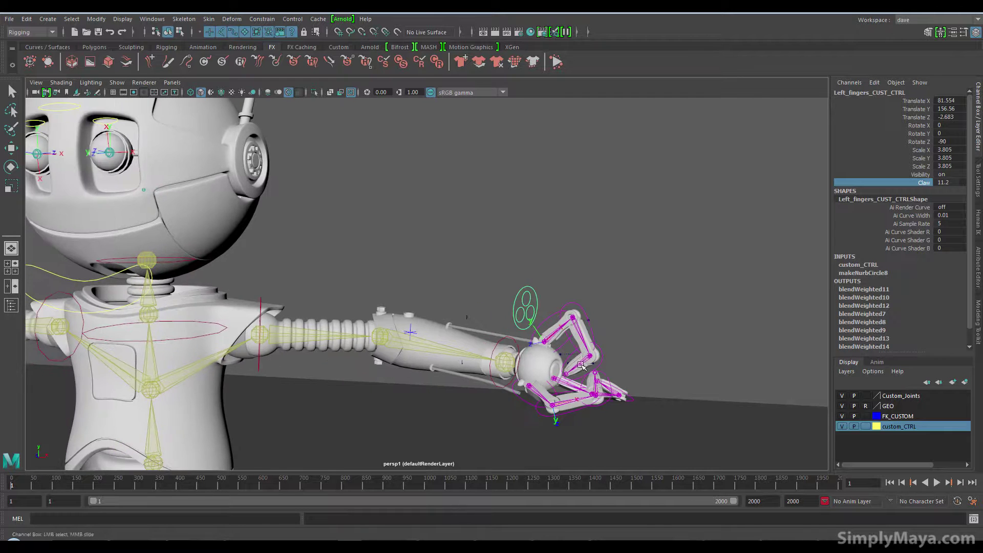
{"action": "scroll", "coordinate": [430, 346], "scroll_direction": "down", "scroll_amount": 3}
{"action": "scroll", "coordinate": [495, 308], "scroll_direction": "down", "scroll_amount": 2}
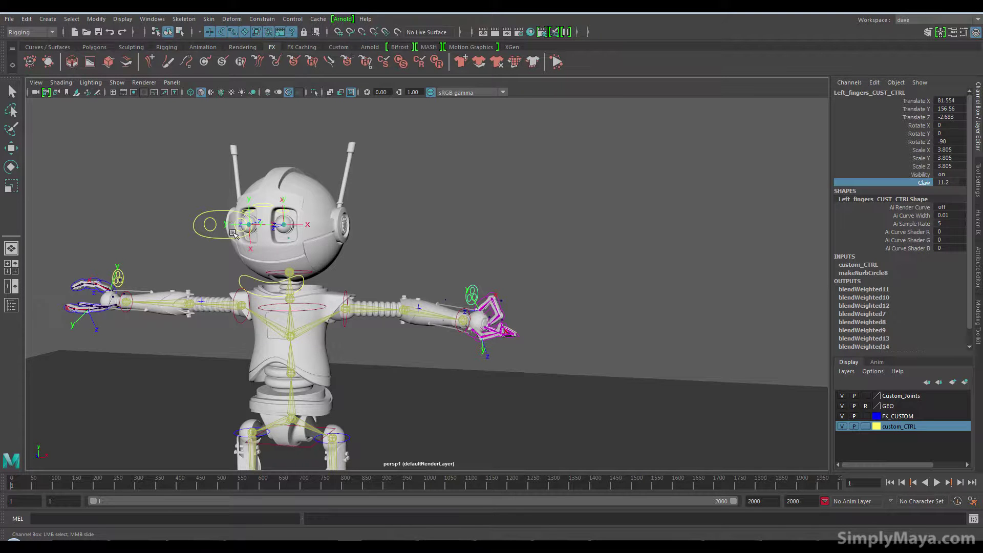
Move main_eyes_GRP_CTRL off to one side of the head to redirect the gaze.
{"action": "mouse_move", "coordinate": [247, 239]}
{"action": "left_mouse_down", "text": "alt"}
{"action": "mouse_move", "coordinate": [309, 232]}
{"action": "mouse_move", "coordinate": [339, 263]}
{"action": "left_mouse_up", "text": "alt"}
{"action": "left_click", "coordinate": [286, 222]}
{"action": "key", "text": "e"}
{"action": "key", "text": "w"}
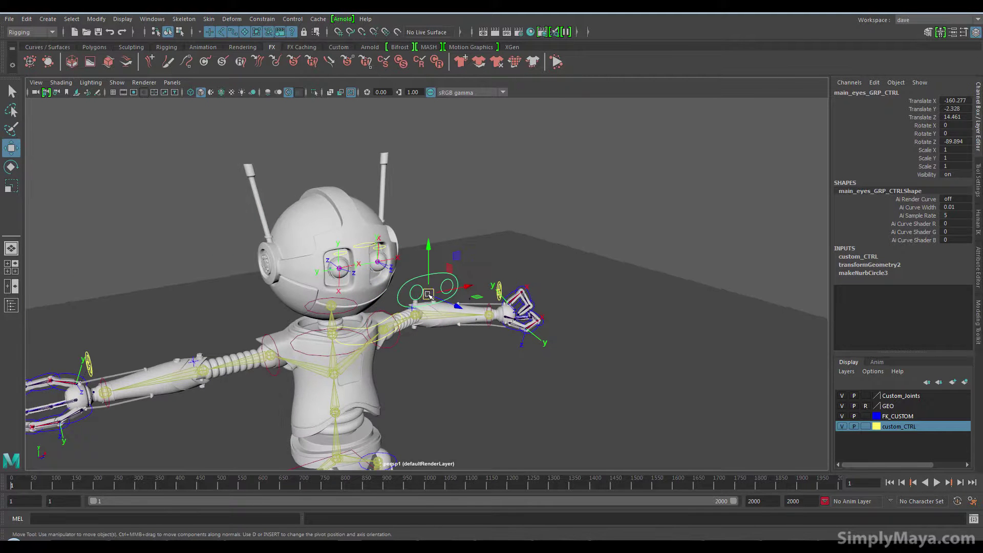
{"action": "mouse_move", "coordinate": [428, 296]}
{"action": "left_mouse_down"}
{"action": "mouse_move", "coordinate": [427, 254]}
{"action": "mouse_move", "coordinate": [453, 317]}
{"action": "mouse_move", "coordinate": [336, 314]}
{"action": "left_mouse_up"}
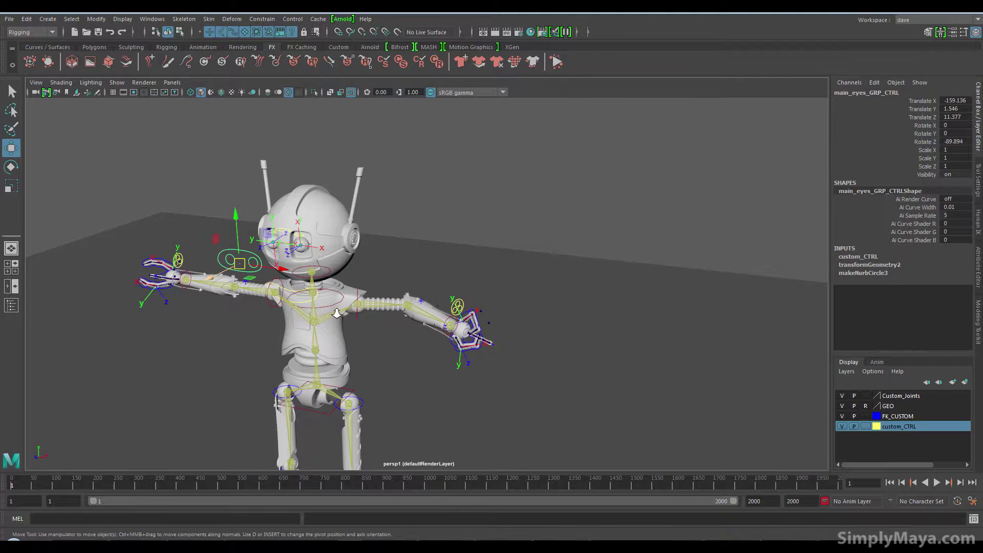
Lower the HumanIK hips effector so the robot crouches.
{"action": "left_click_drag", "start_coordinate": [336, 313], "coordinate": [357, 391], "text": "alt"}
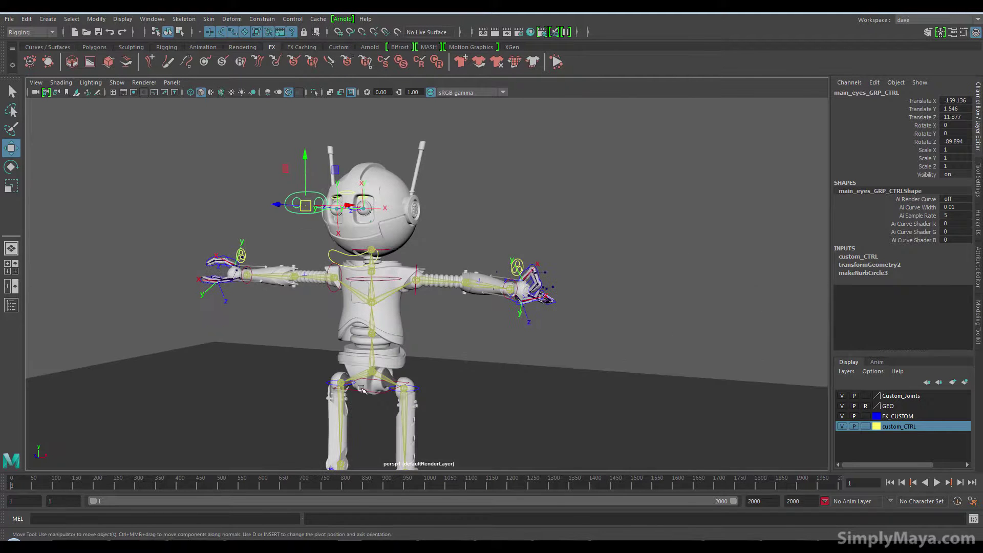
{"action": "left_click", "coordinate": [355, 389]}
{"action": "left_click_drag", "start_coordinate": [375, 340], "coordinate": [376, 359]}
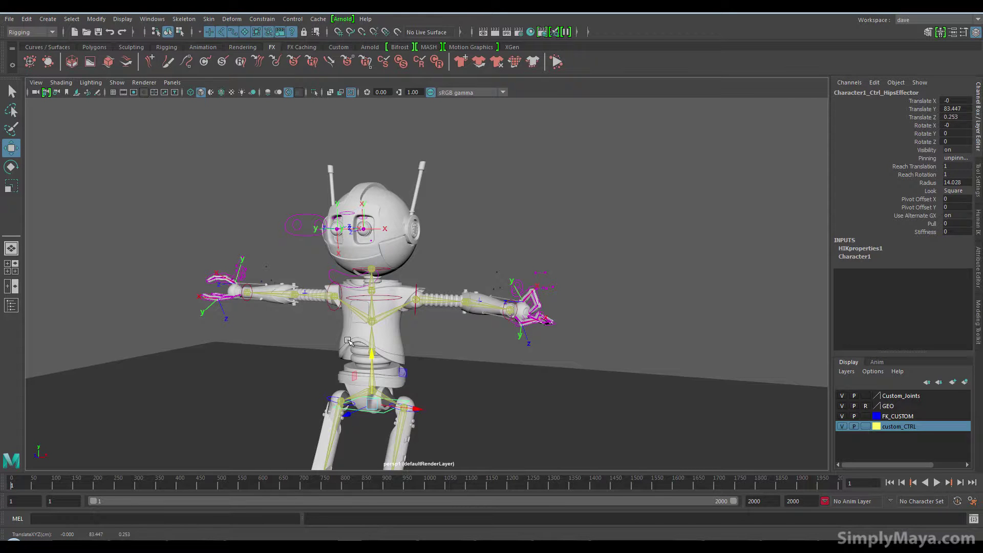
Shift the left wrist control, then play the animation to frame 363 so the forearm ropes bend.
{"action": "left_click", "coordinate": [979, 227]}
{"action": "mouse_move", "coordinate": [799, 157]}
{"action": "left_mouse_down", "text": "alt"}
{"action": "mouse_move", "coordinate": [605, 214]}
{"action": "mouse_move", "coordinate": [537, 253]}
{"action": "left_mouse_up", "text": "alt"}
{"action": "scroll", "coordinate": [659, 290], "scroll_direction": "up", "scroll_amount": 5}
{"action": "scroll", "coordinate": [660, 289], "scroll_direction": "up", "scroll_amount": 3}
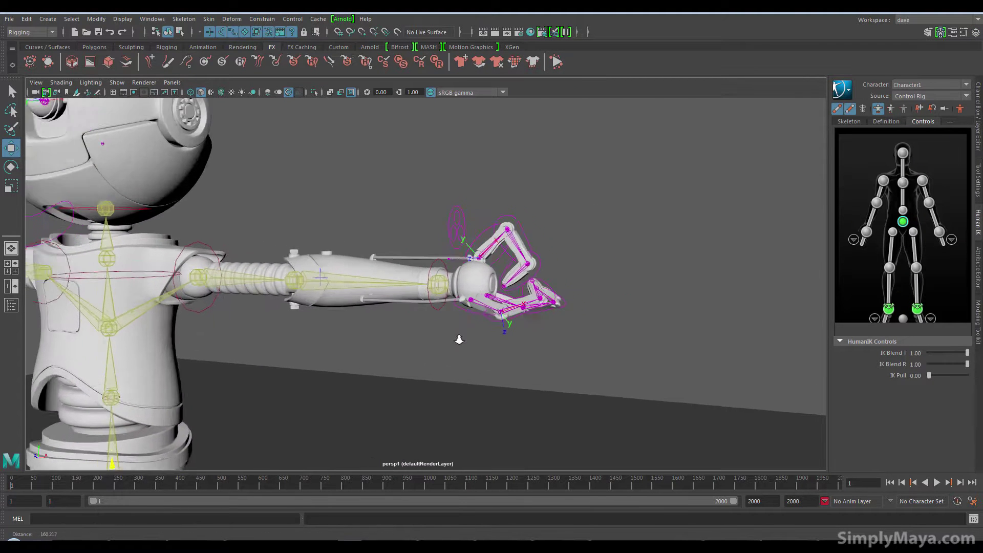
{"action": "scroll", "coordinate": [456, 340], "scroll_direction": "up", "scroll_amount": 4}
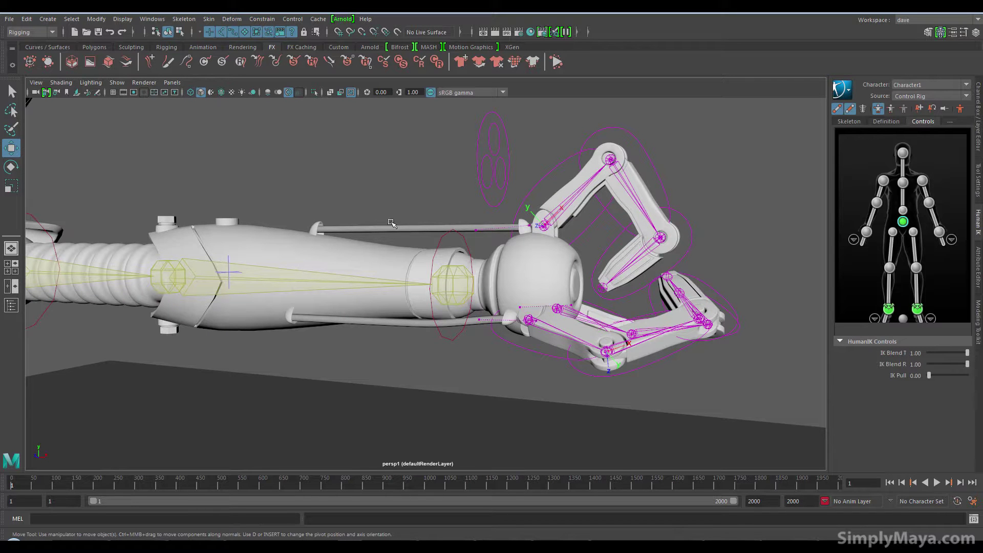
{"action": "left_click", "coordinate": [441, 245]}
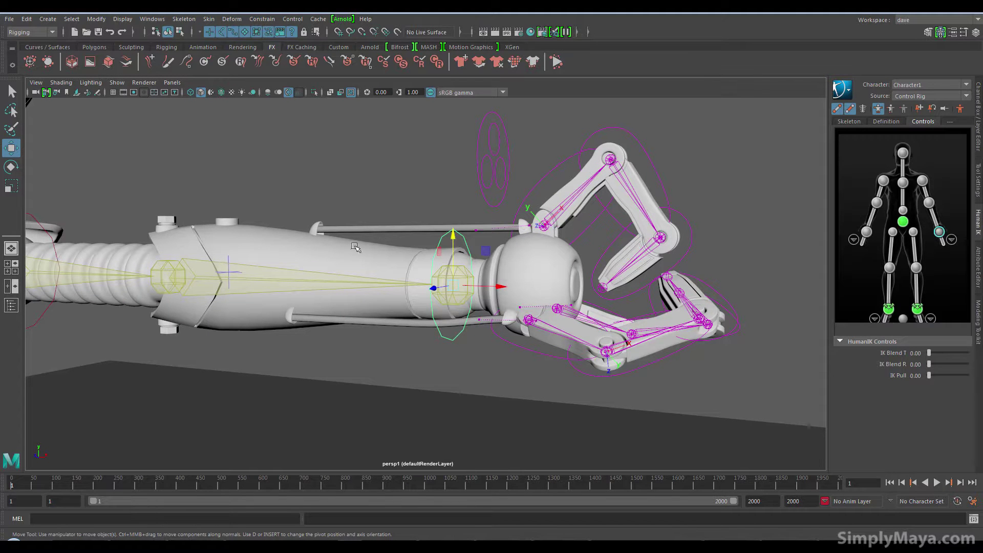
{"action": "left_click_drag", "start_coordinate": [504, 275], "coordinate": [485, 272]}
{"action": "scroll", "coordinate": [484, 272], "scroll_direction": "down", "scroll_amount": 1}
{"action": "scroll", "coordinate": [485, 272], "scroll_direction": "down", "scroll_amount": 1}
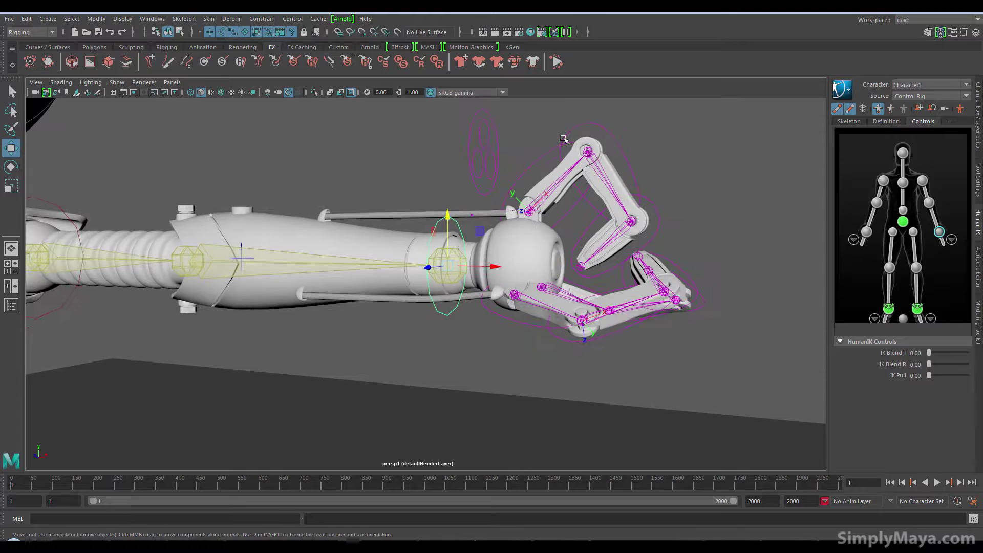
{"action": "left_click", "coordinate": [556, 64]}
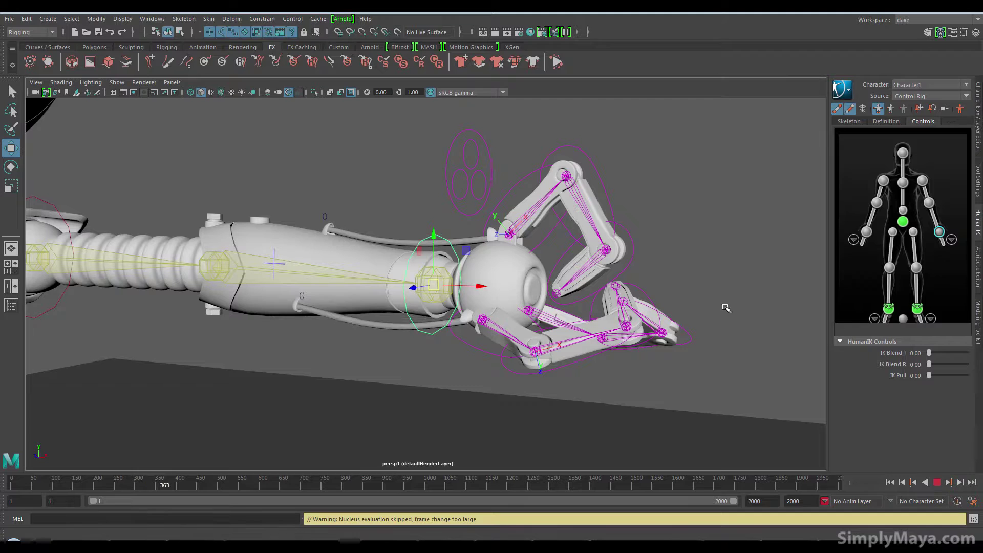
Stop playback, return to frame 1, and frame the whole T-posed robot.
{"action": "left_click", "coordinate": [937, 484]}
{"action": "left_click", "coordinate": [889, 482]}
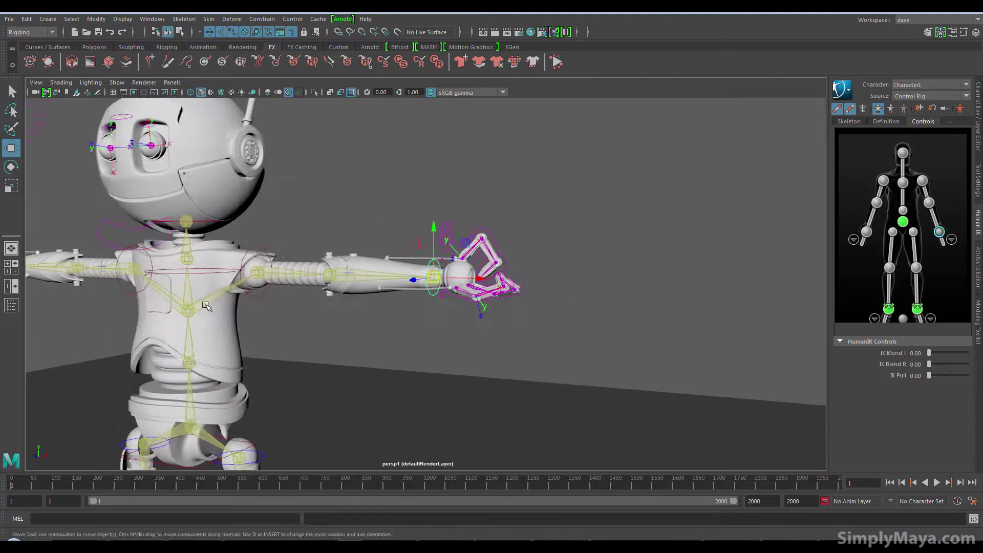
{"action": "left_click_drag", "start_coordinate": [461, 307], "coordinate": [400, 318], "text": "alt"}
{"action": "scroll", "coordinate": [400, 319], "scroll_direction": "down", "scroll_amount": 3}
{"action": "scroll", "coordinate": [545, 284], "scroll_direction": "down", "scroll_amount": 2}
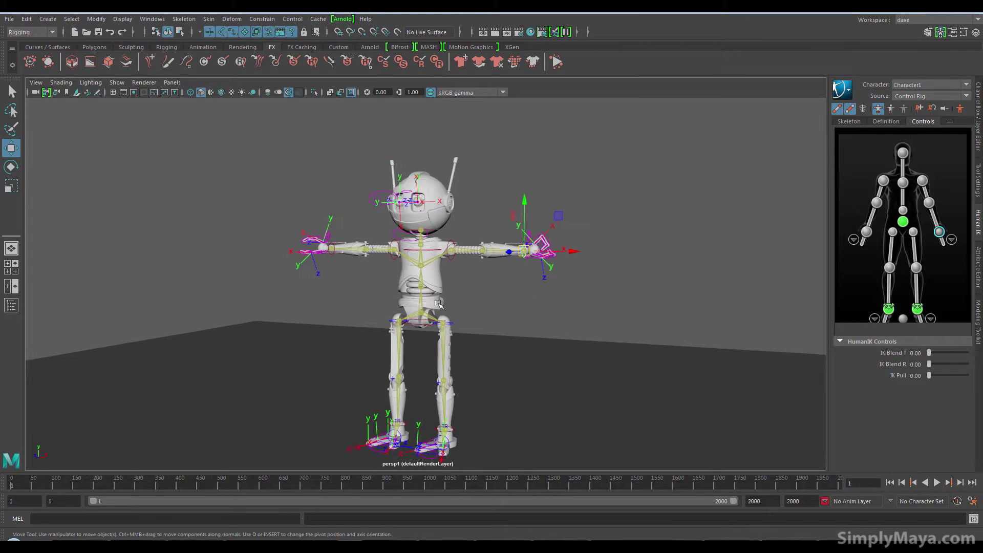